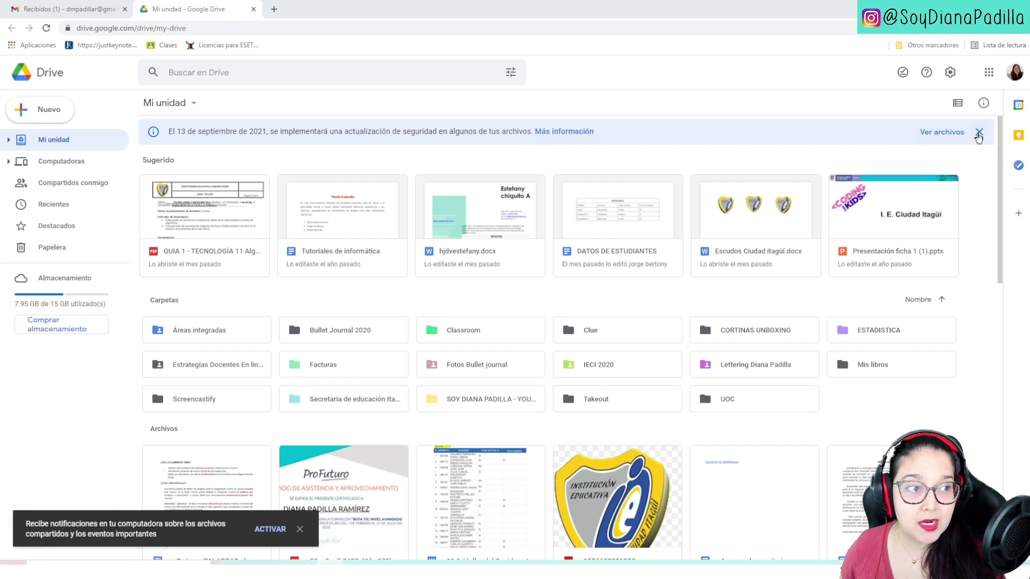
Step: Dismiss the security update notice and read the help article on blocking and unblocking other people in Google Drive
click(979, 134)
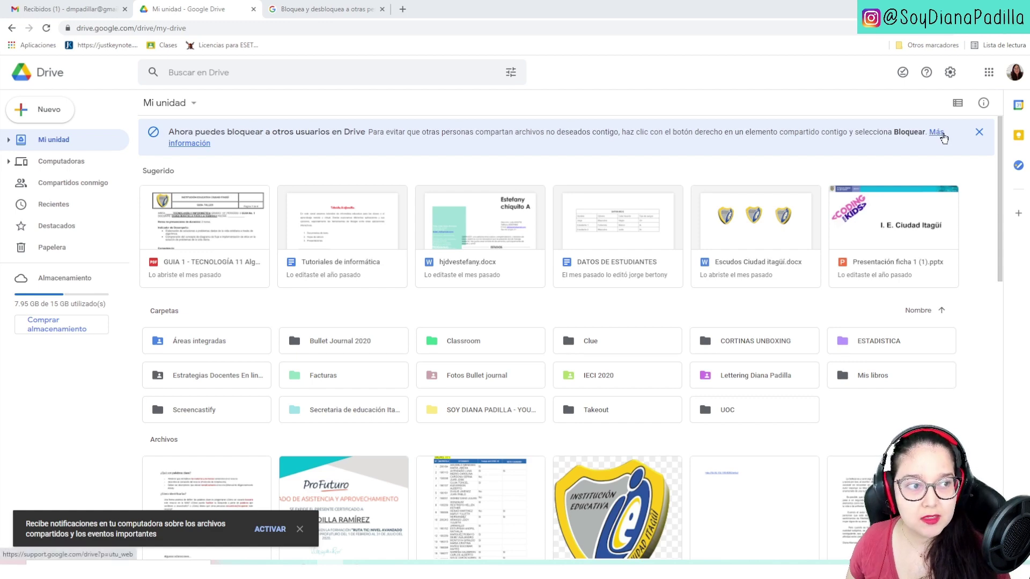
click(936, 139)
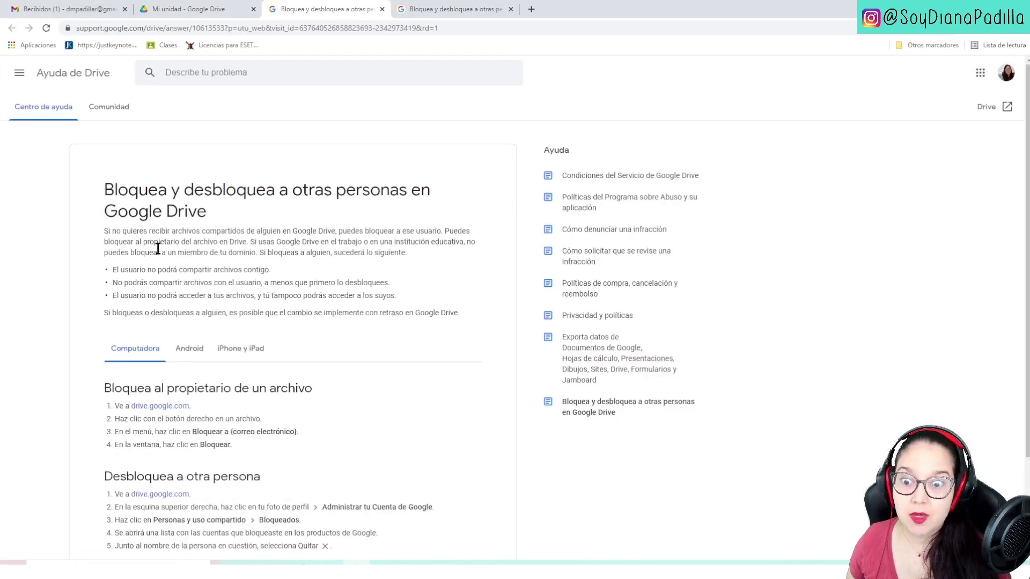
scroll(301, 337, down, 2)
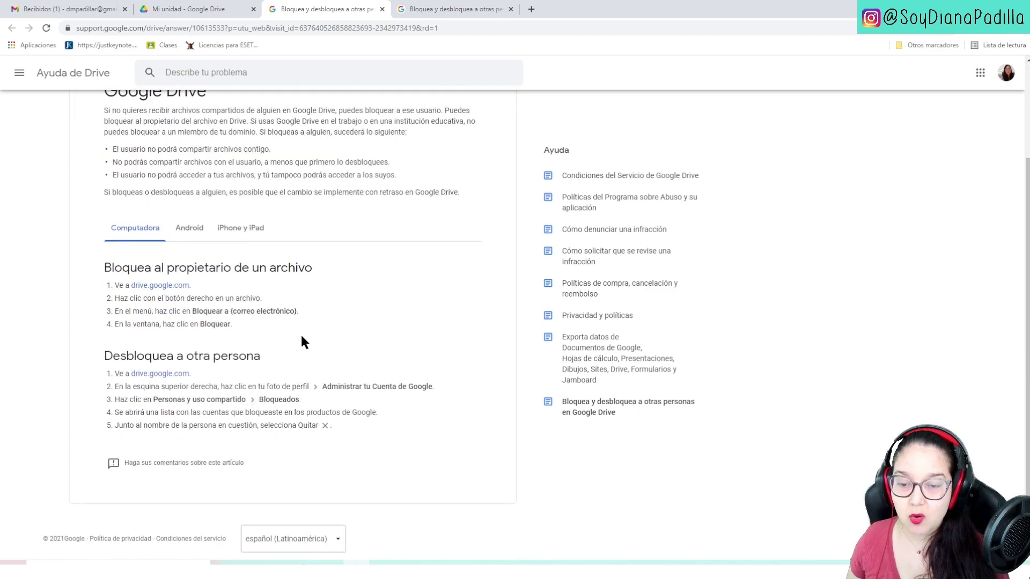
scroll(292, 348, up, 2)
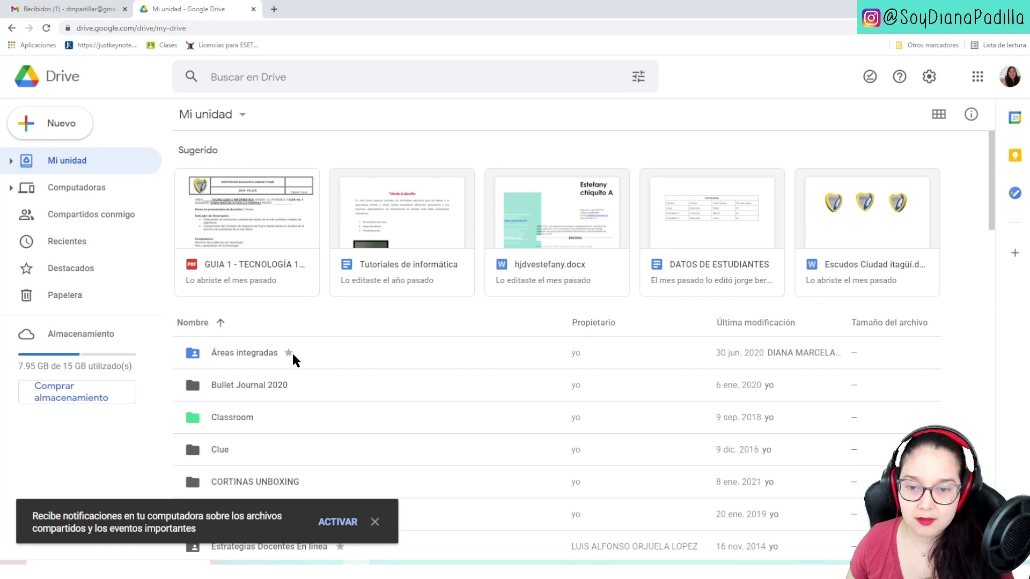
Step: Look through the folders and files listed in Mi unidad
scroll(308, 348, down, 3)
scroll(322, 339, down, 5)
scroll(346, 336, up, 8)
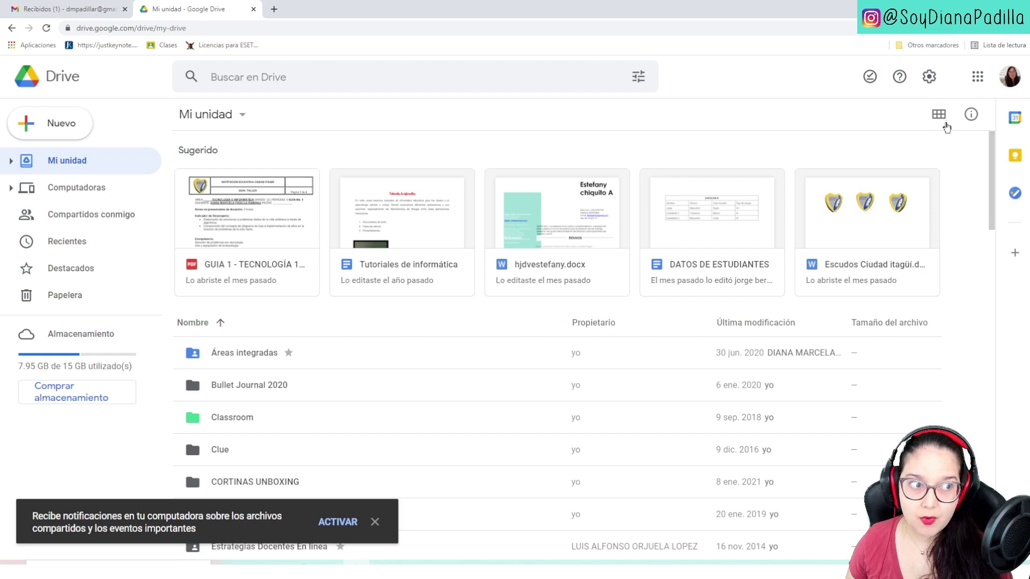
scroll(515, 239, down, 8)
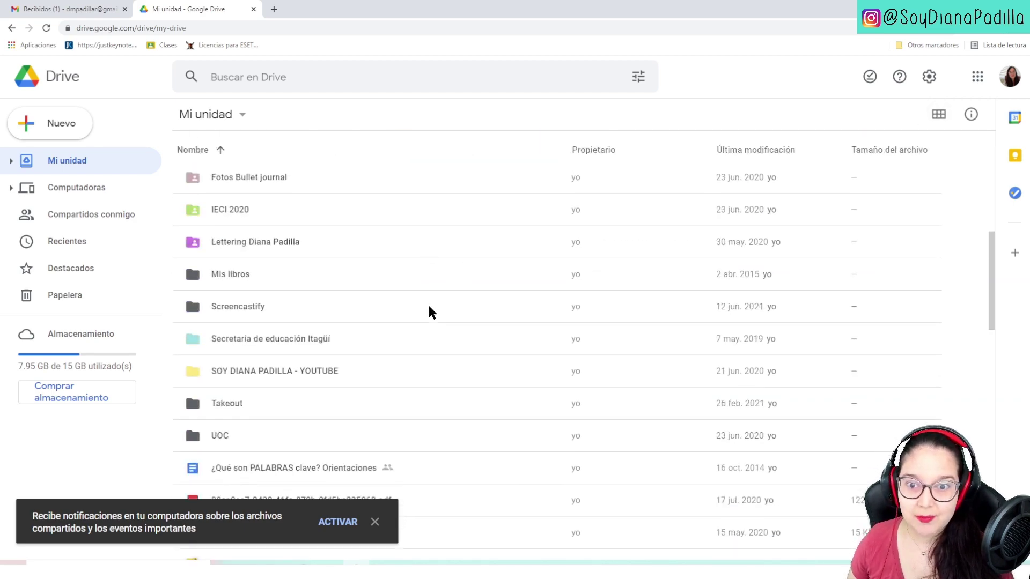
scroll(432, 312, down, 3)
scroll(430, 311, up, 10)
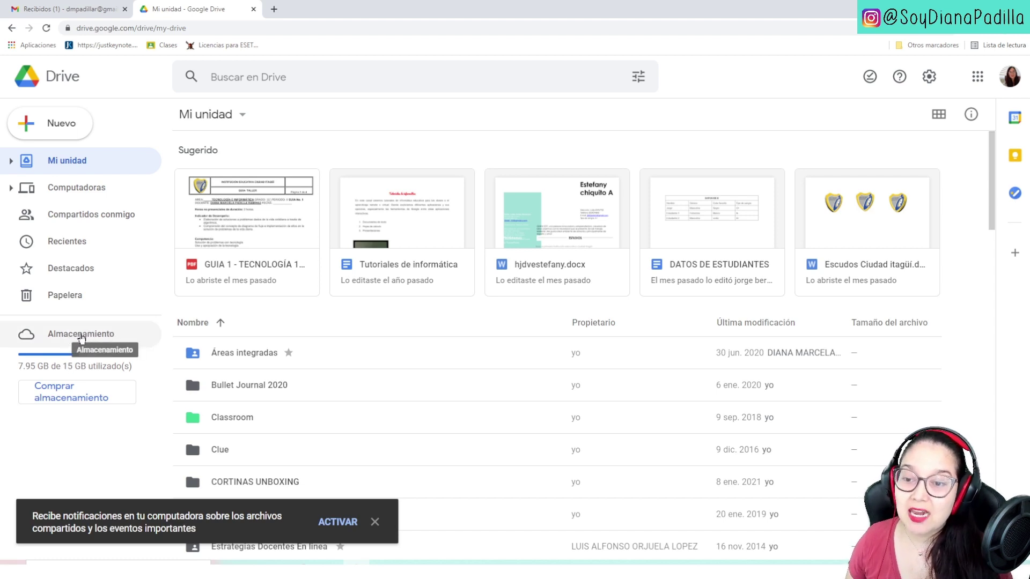
Step: Open the storage view, sorted from smallest to largest, and examine the space each file takes up
click(81, 337)
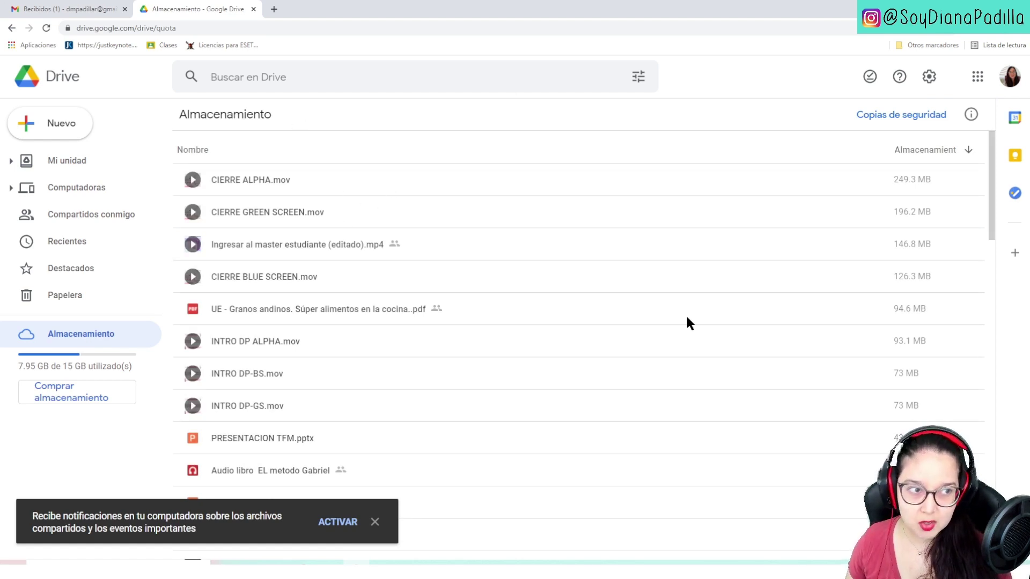
click(970, 151)
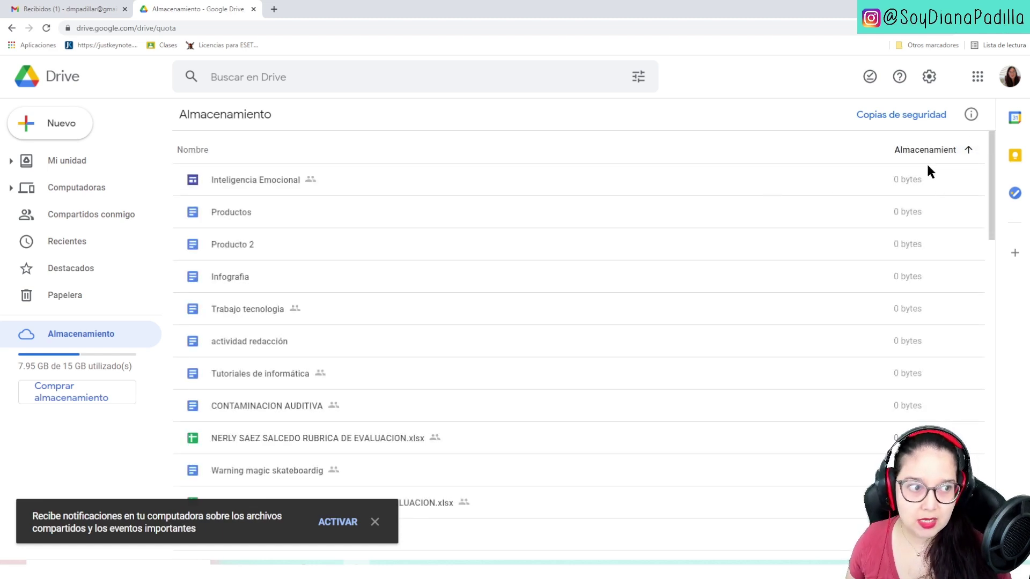
scroll(905, 360, down, 10)
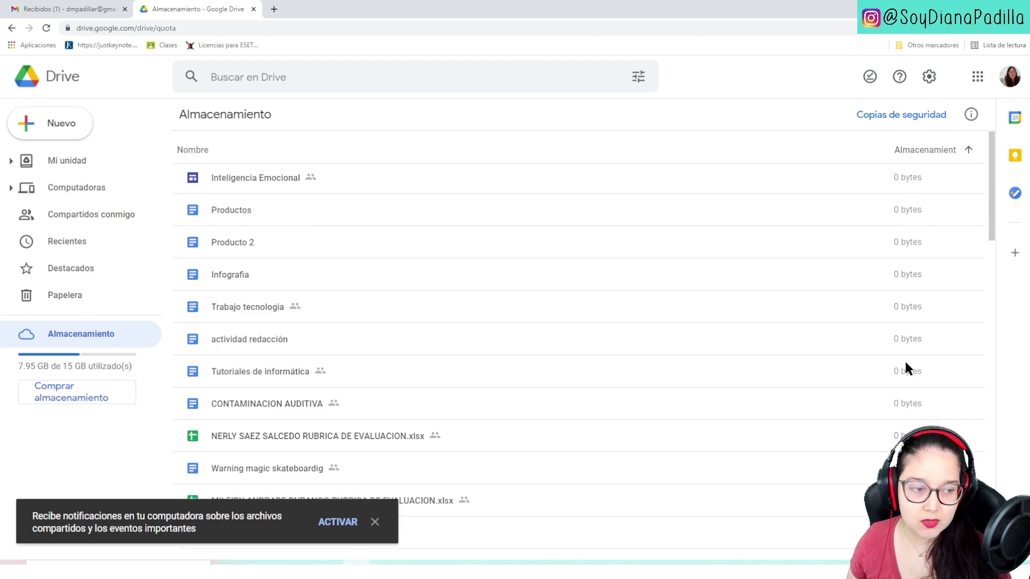
scroll(906, 355, down, 20)
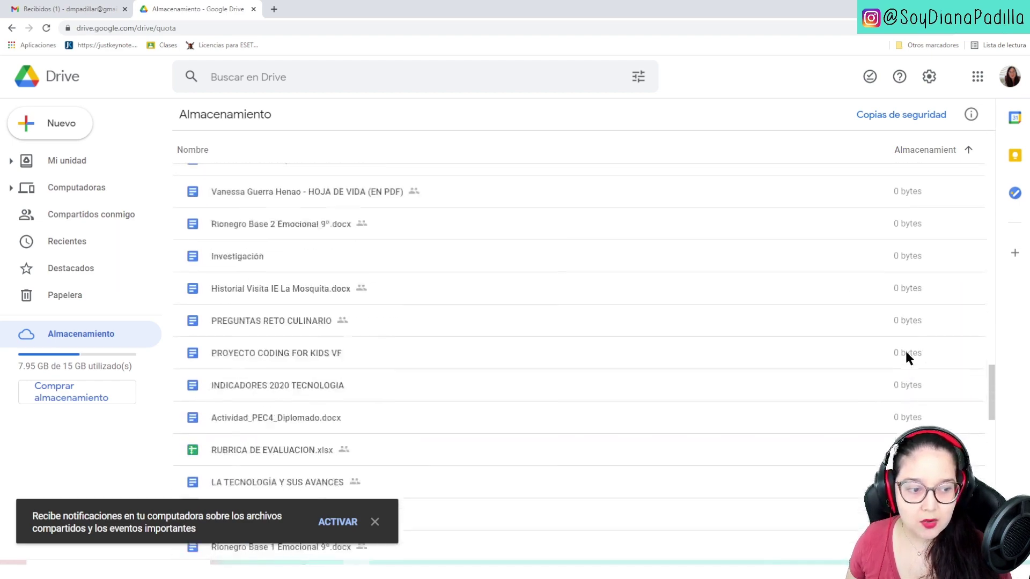
scroll(907, 356, down, 15)
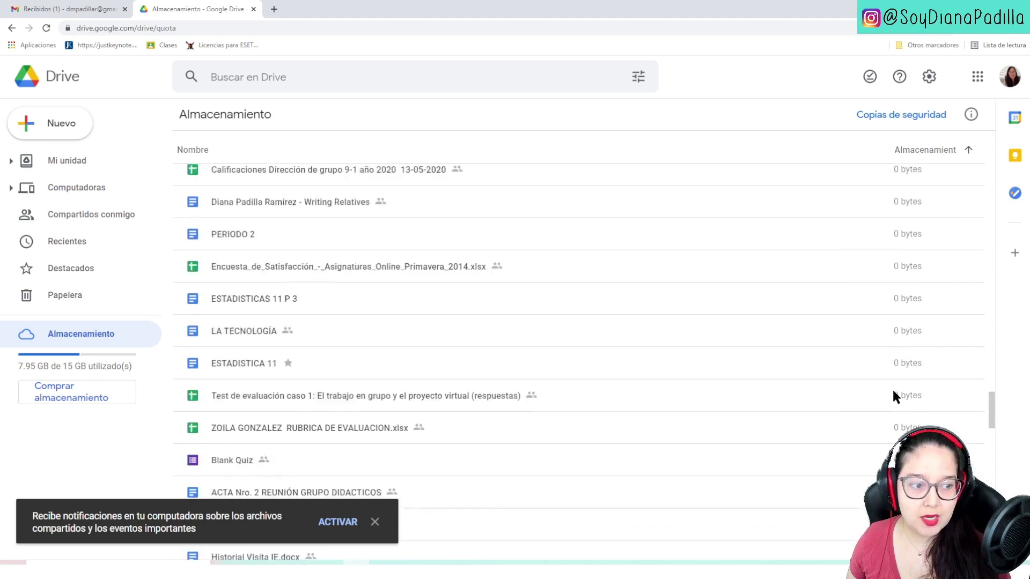
scroll(897, 220, up, 3)
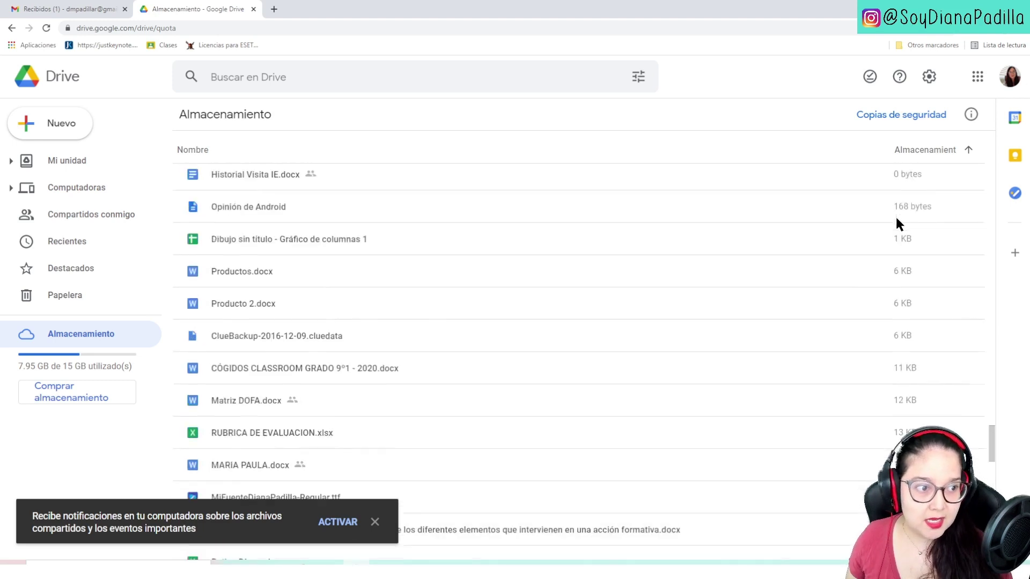
scroll(899, 299, down, 10)
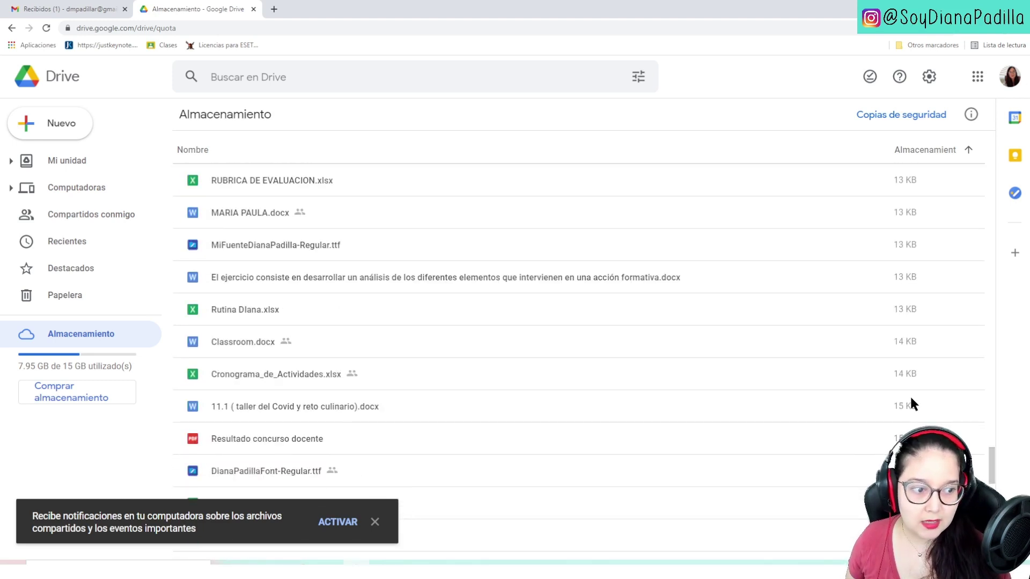
scroll(986, 456, down, 15)
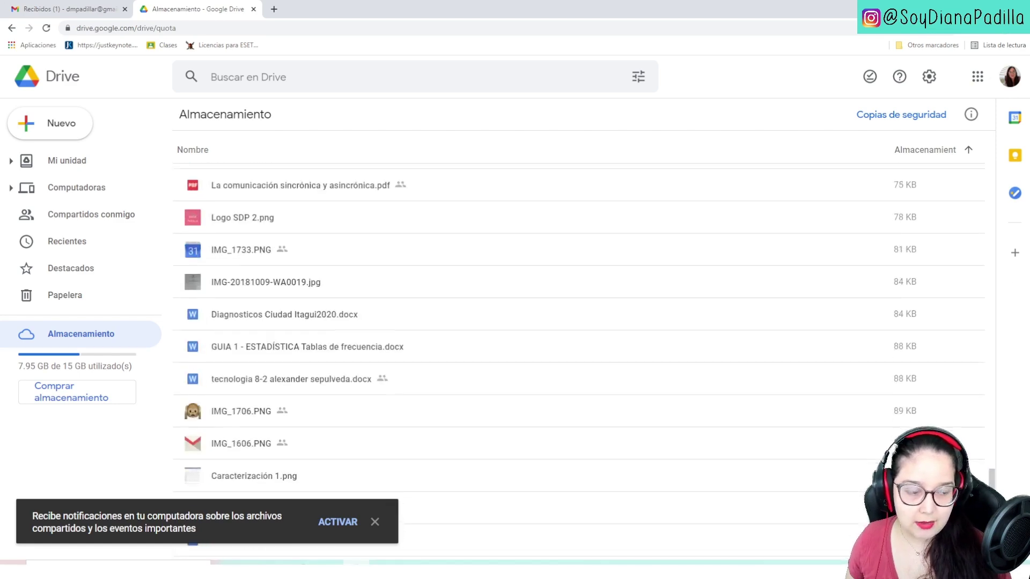
scroll(986, 455, up, 8)
drag(994, 412, 991, 143)
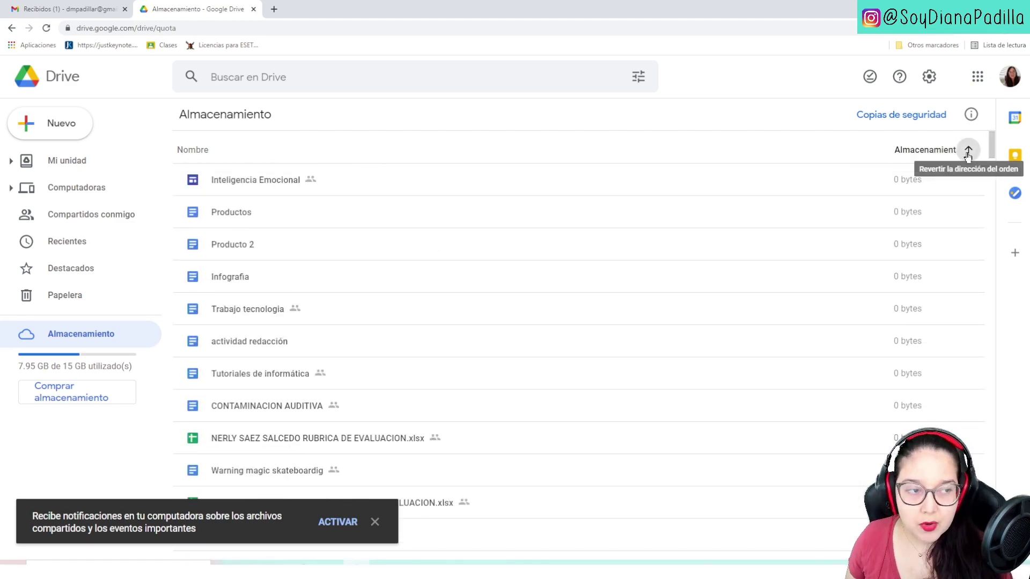
Step: Reverse the storage sorting to largest first and look through the heaviest files
click(968, 151)
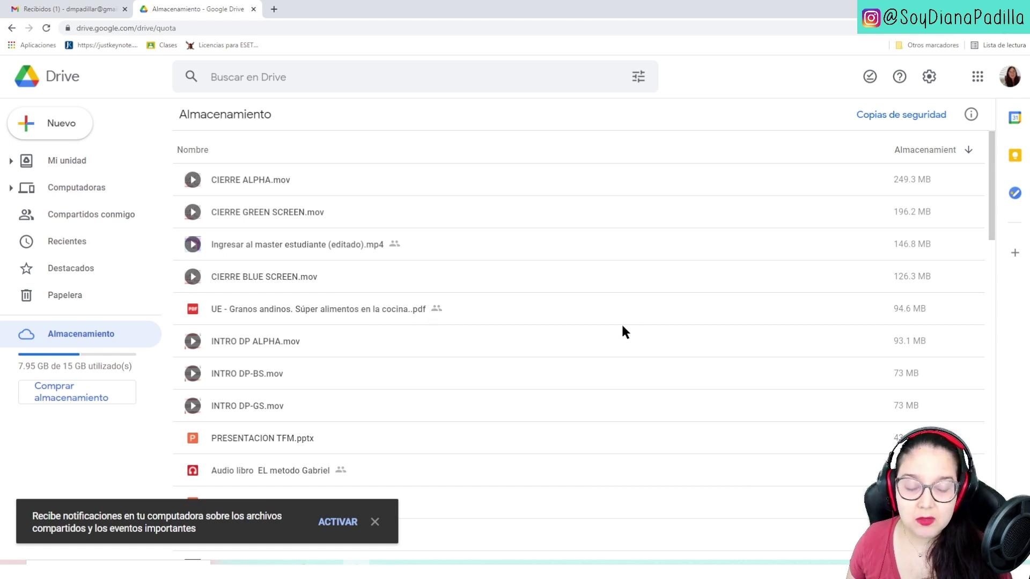
scroll(309, 374, down, 2)
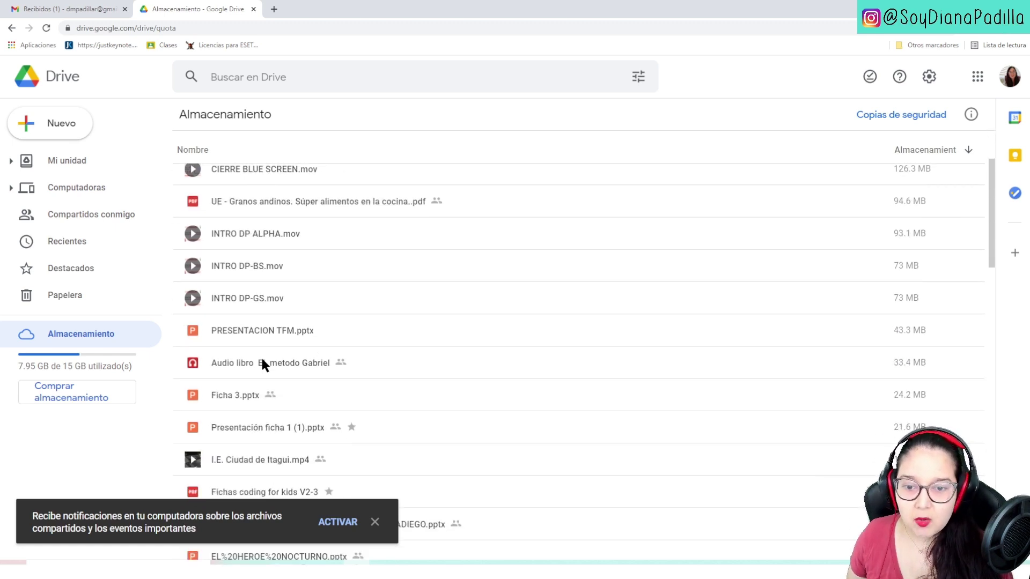
scroll(323, 379, down, 2)
scroll(322, 378, down, 3)
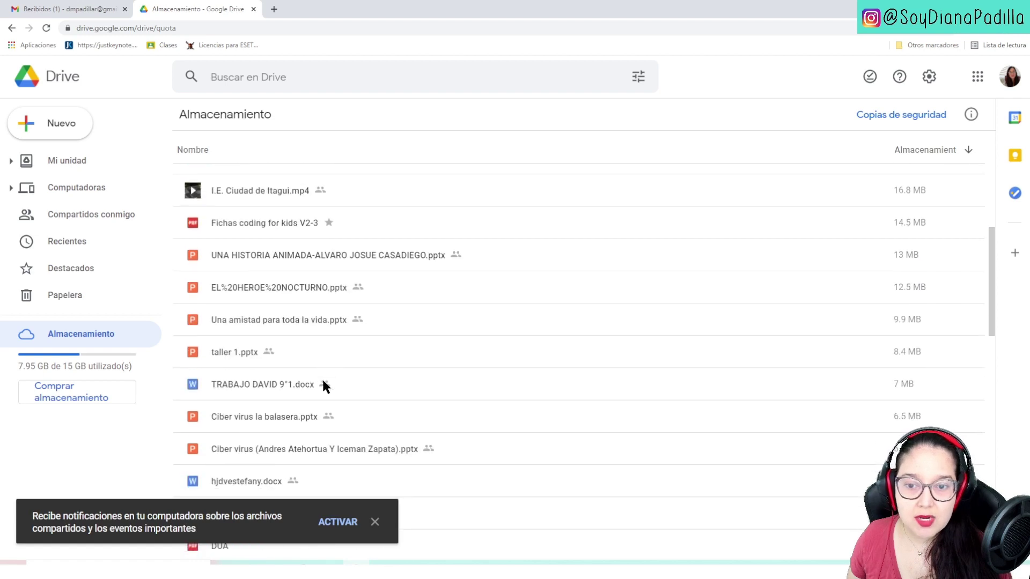
scroll(322, 379, down, 2)
scroll(666, 354, down, 3)
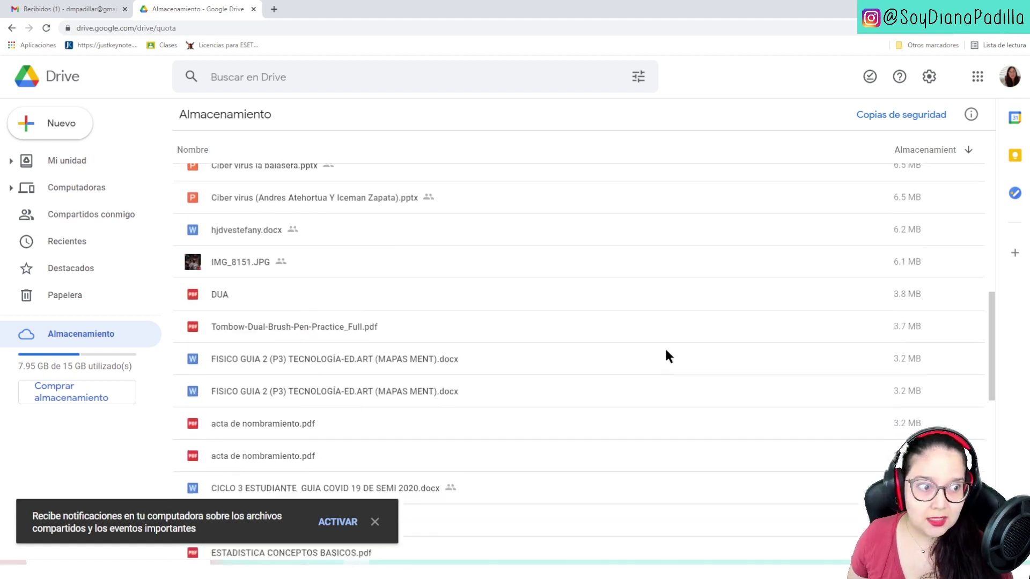
scroll(805, 333, up, 15)
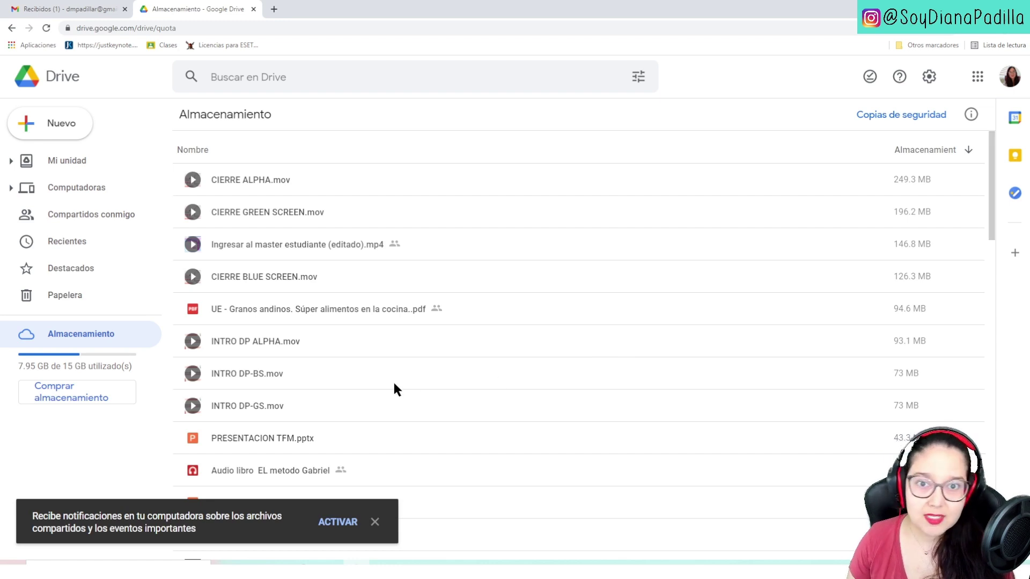
Step: Move the video I.E. Ciudad de Itagui.mp4 to the trash
scroll(408, 379, down, 2)
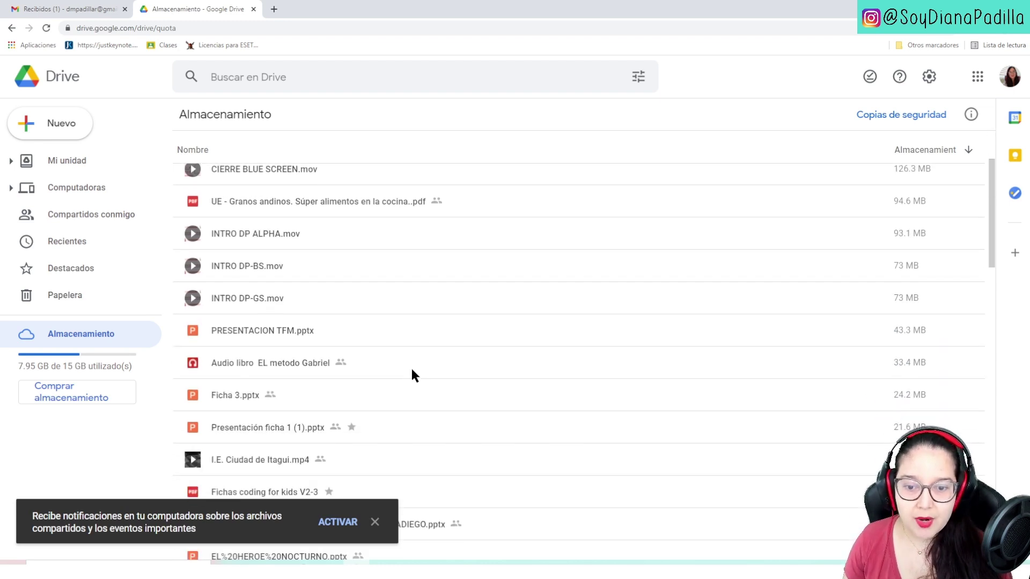
scroll(413, 375, down, 3)
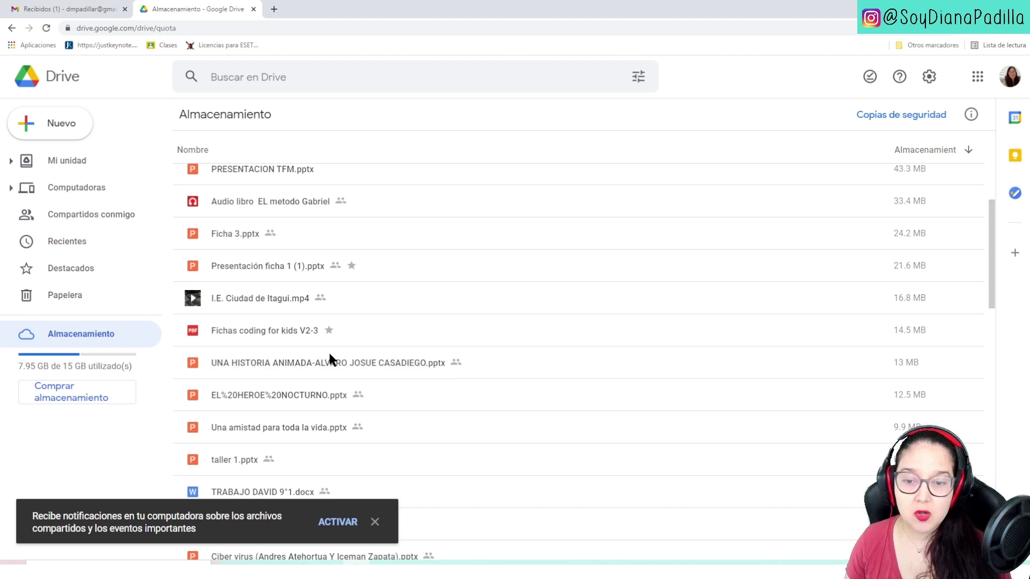
click(252, 300)
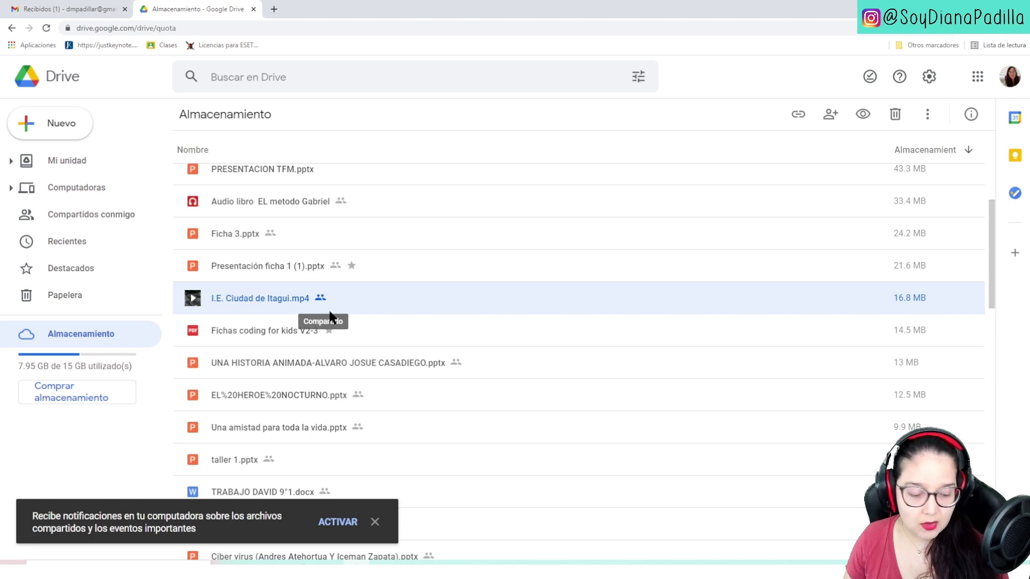
right_click(299, 297)
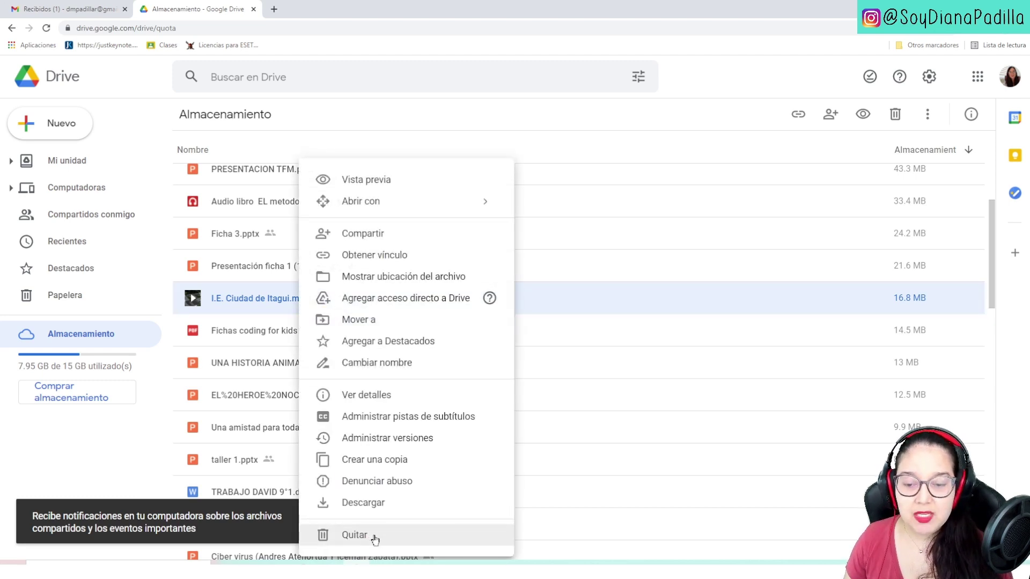
click(354, 535)
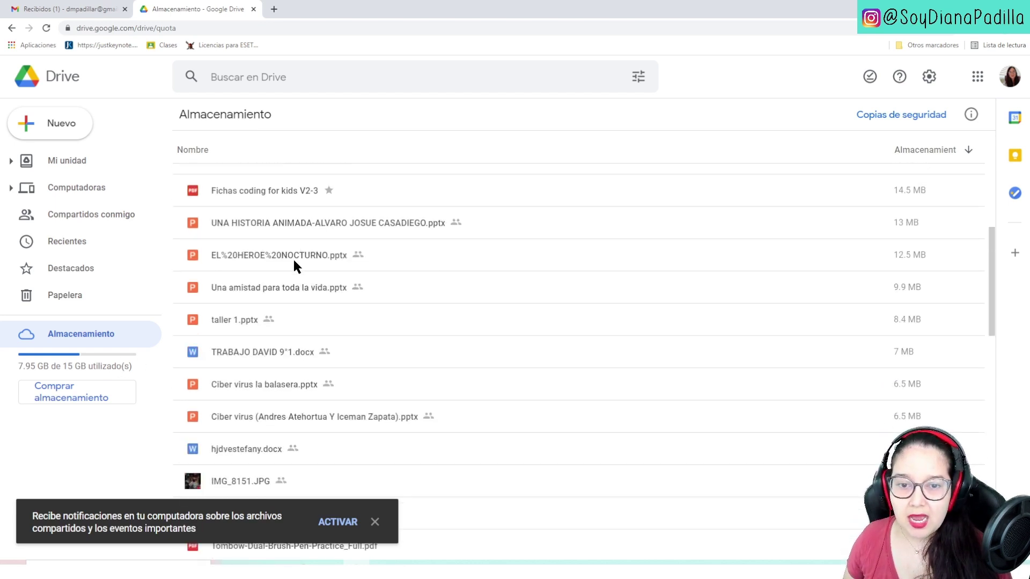
Step: Move the presentation whose name begins with UNA HISTORIA ANIMADA to the trash
scroll(294, 261, up, 2)
click(314, 326)
right_click(321, 327)
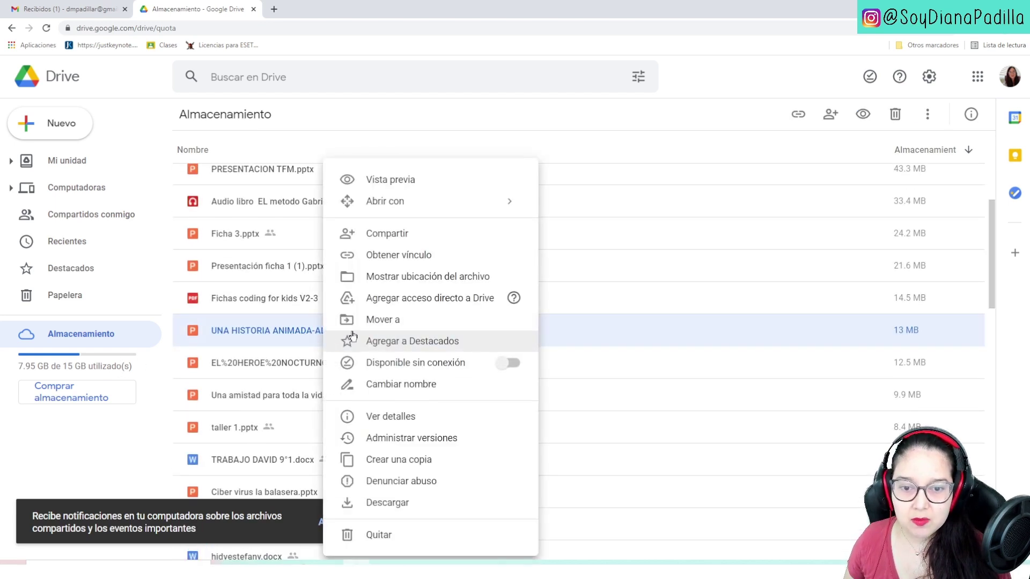
click(381, 531)
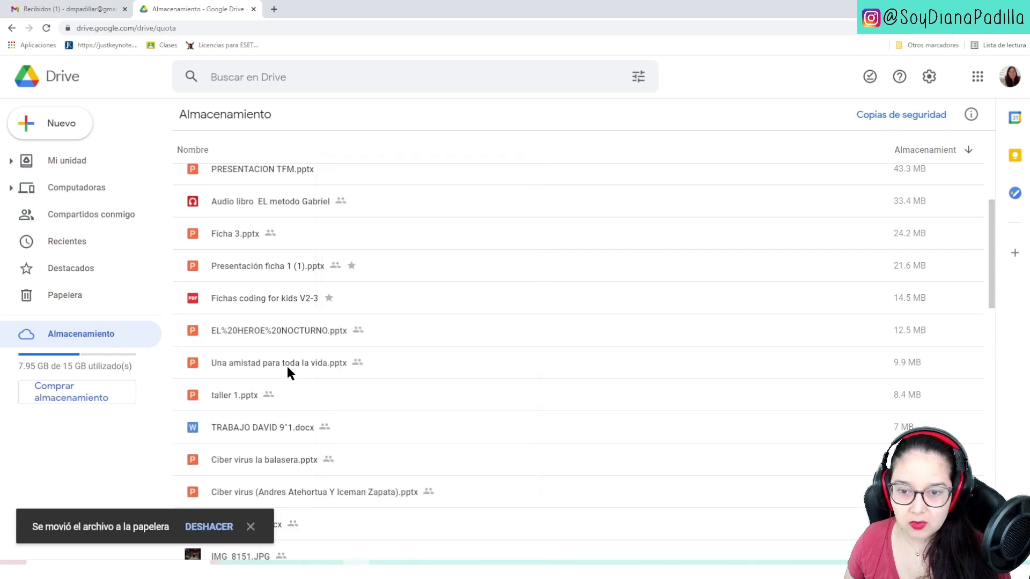
Step: Move the presentation EL%20HEROE%20NOCTURNO.pptx to the trash
right_click(277, 329)
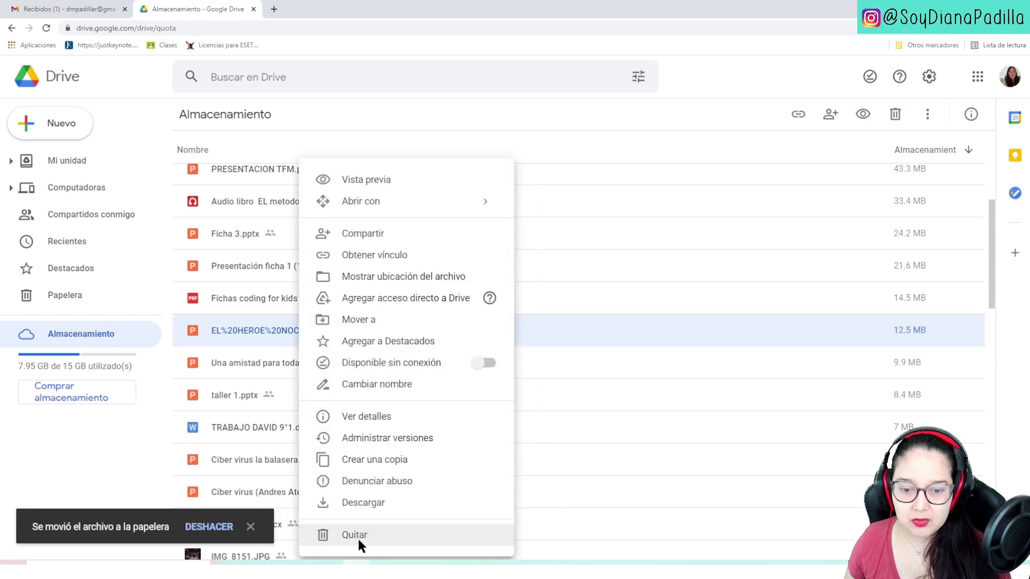
click(357, 534)
click(301, 326)
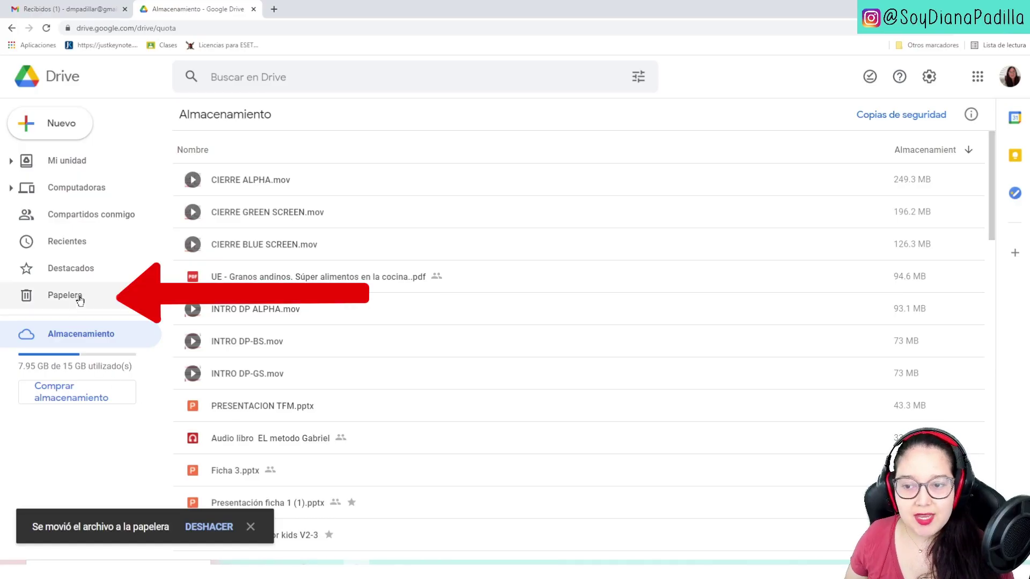
Step: Permanently delete everything in the trash of Mi unidad and return to the storage view
click(78, 298)
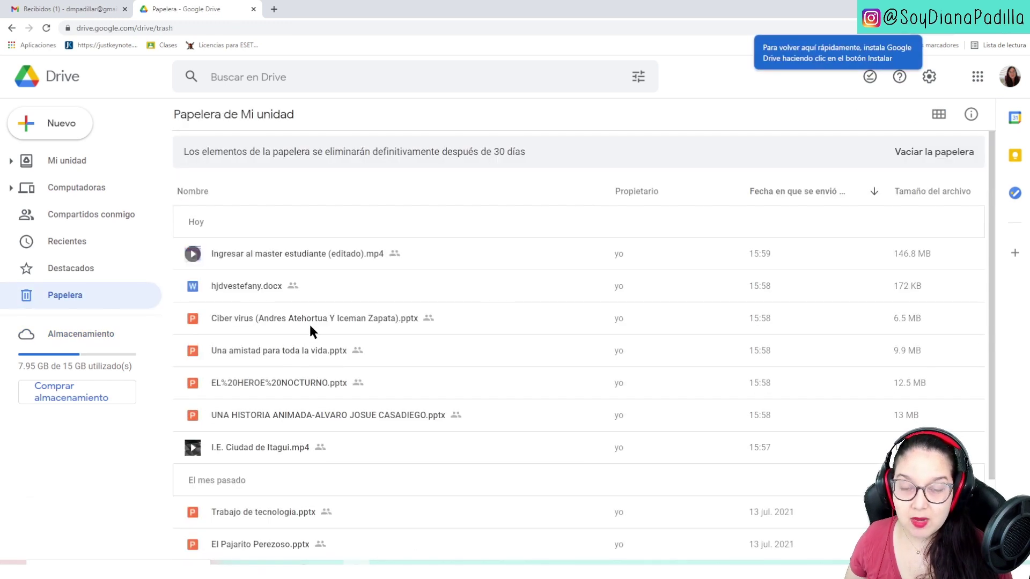
scroll(316, 338, down, 2)
scroll(315, 380, up, 2)
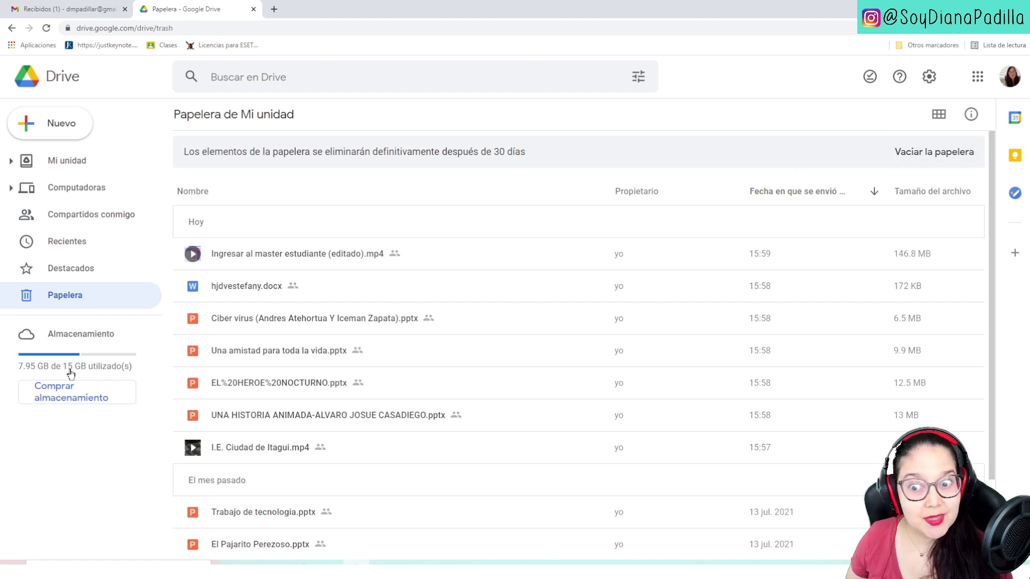
click(939, 155)
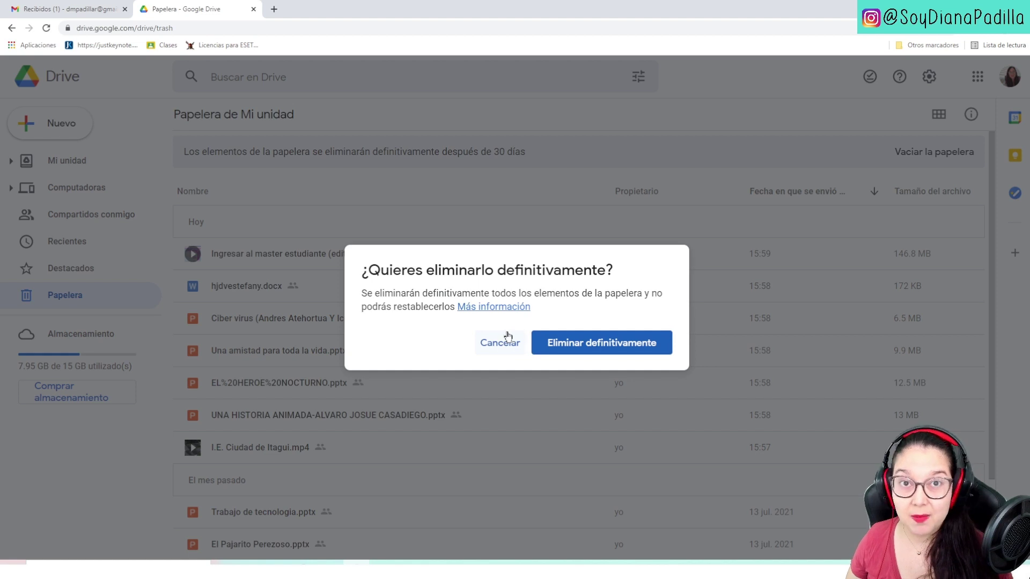
click(612, 348)
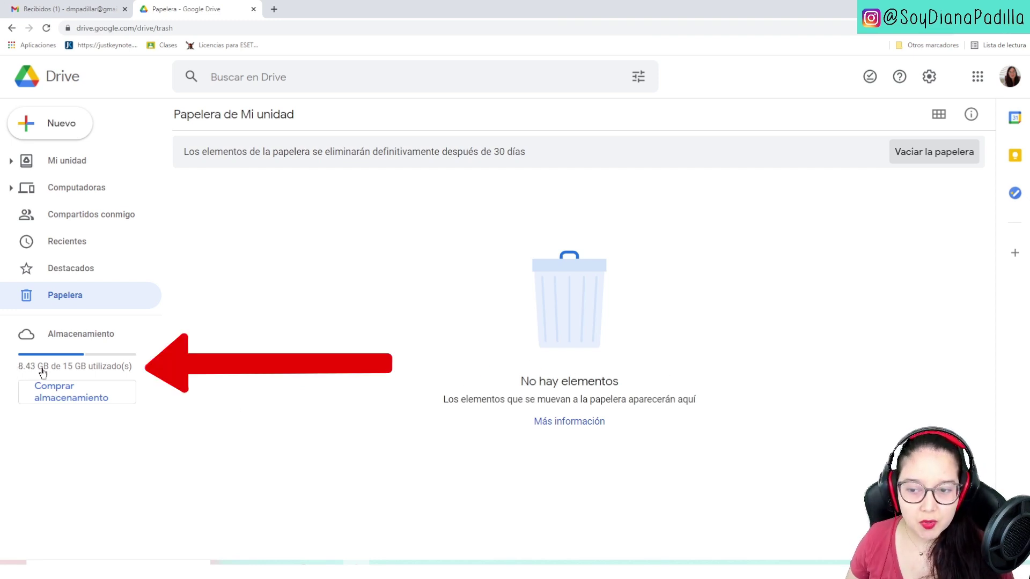
click(95, 367)
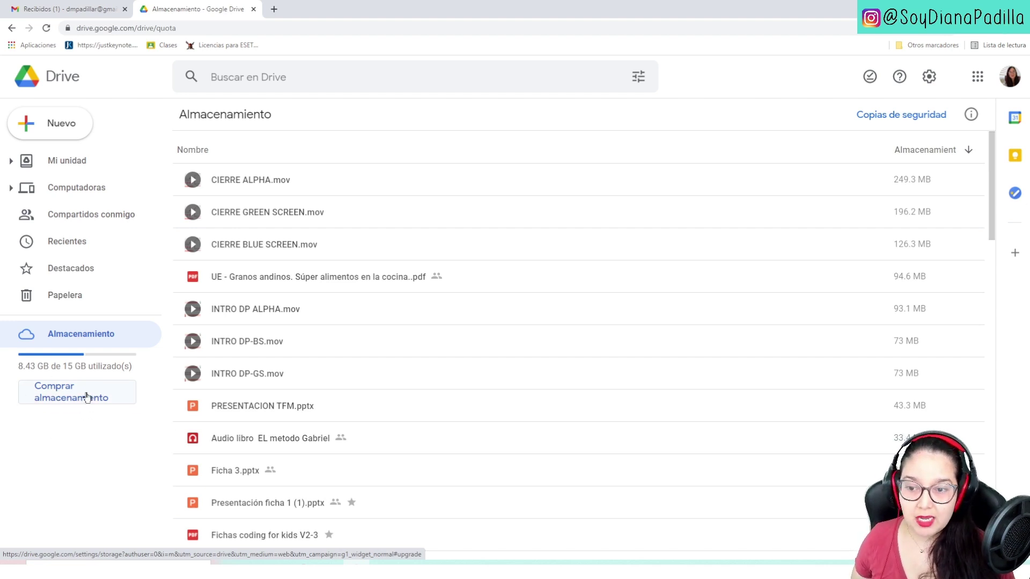
Step: Open the Google One storage purchase page and compare the 15 GB, 100 GB, 200 GB and 2 TB plans
click(63, 399)
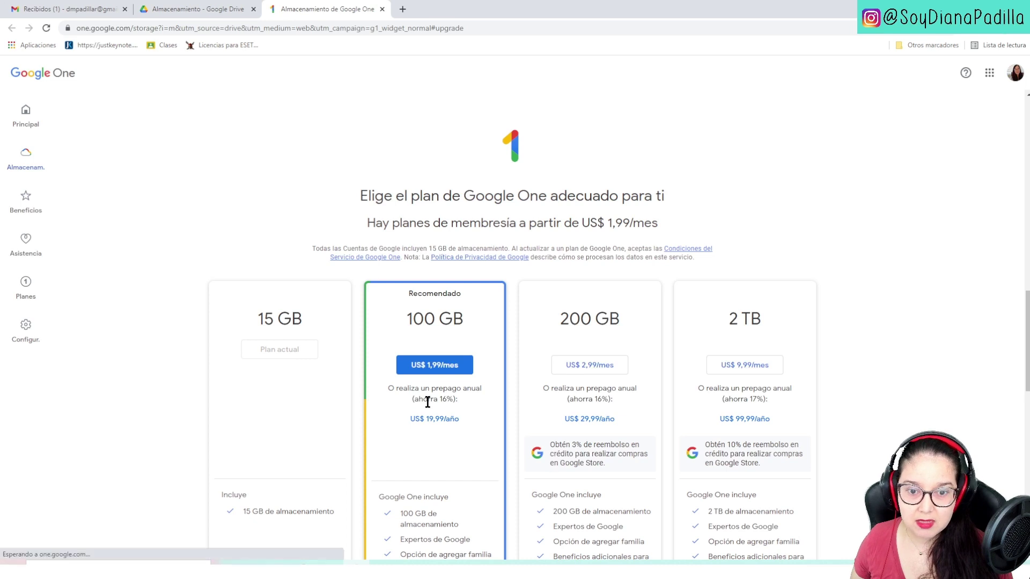
scroll(507, 319, down, 2)
scroll(456, 334, up, 3)
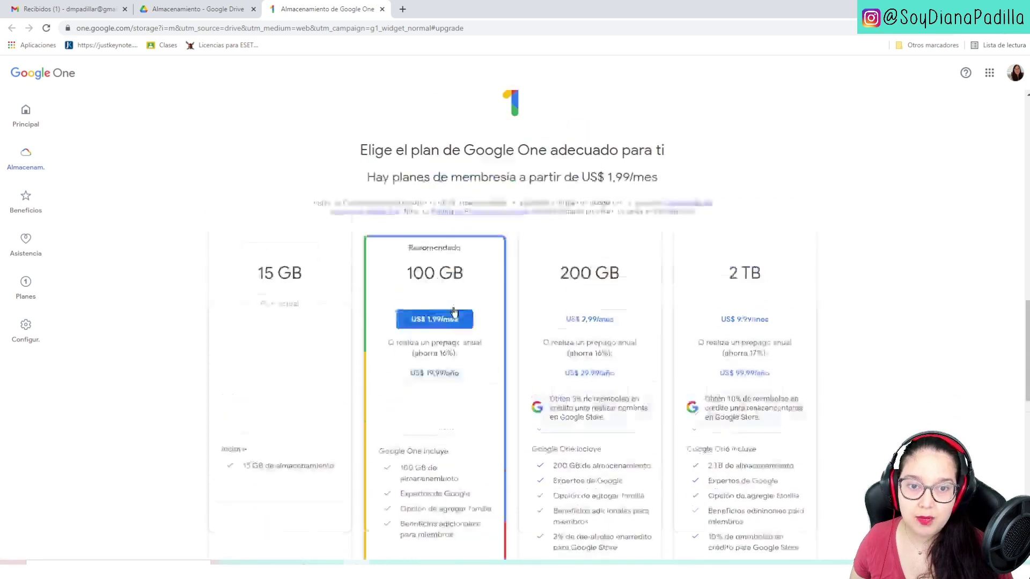
scroll(444, 361, down, 2)
drag(410, 264, 484, 284)
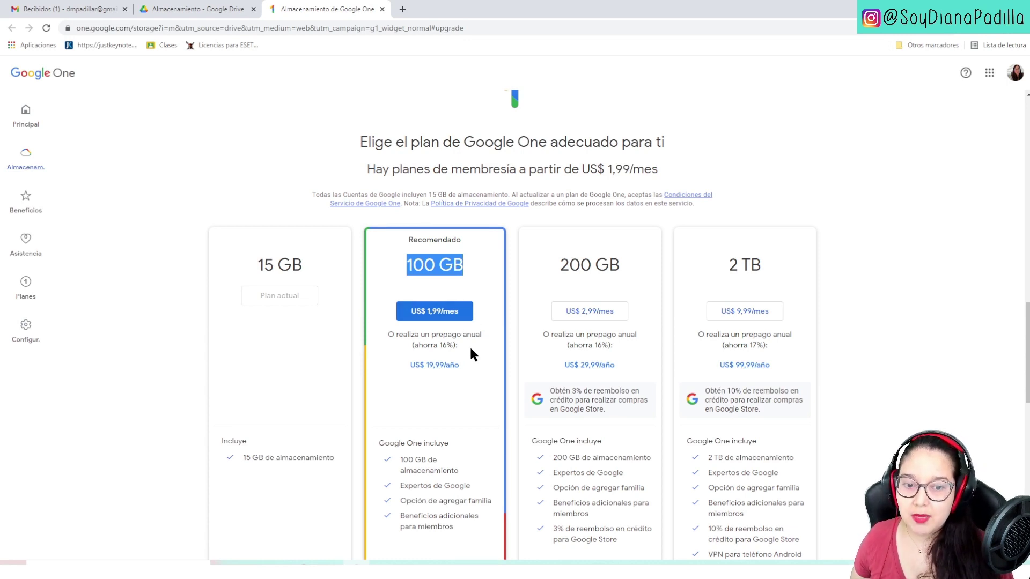
scroll(471, 349, up, 1)
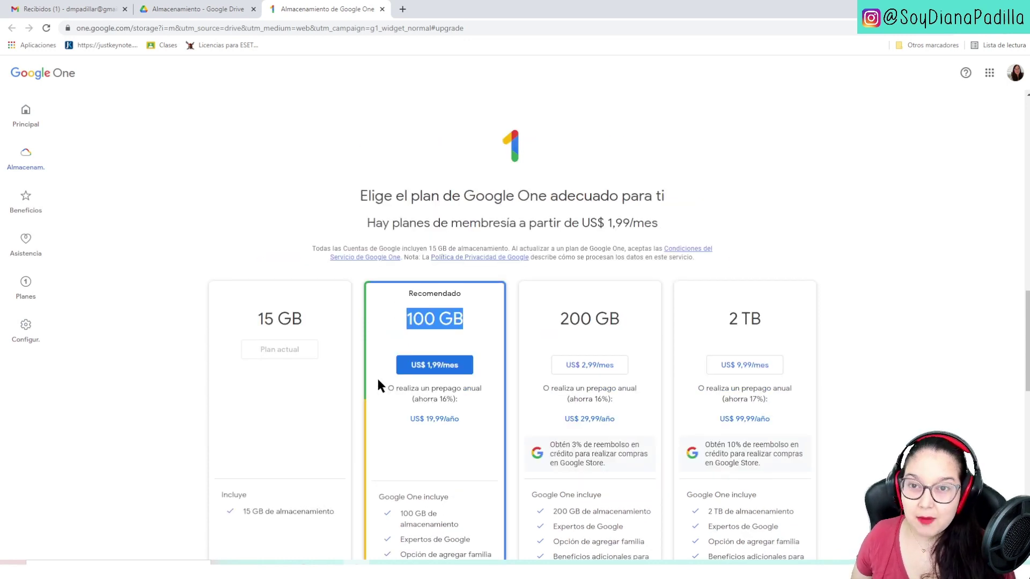
click(235, 297)
drag(257, 321, 301, 318)
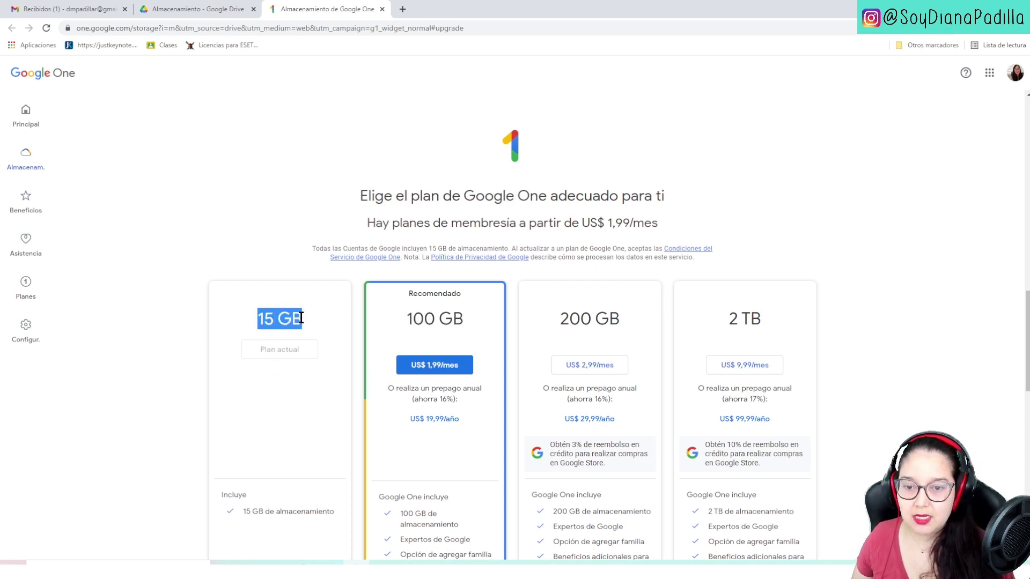
scroll(256, 386, down, 3)
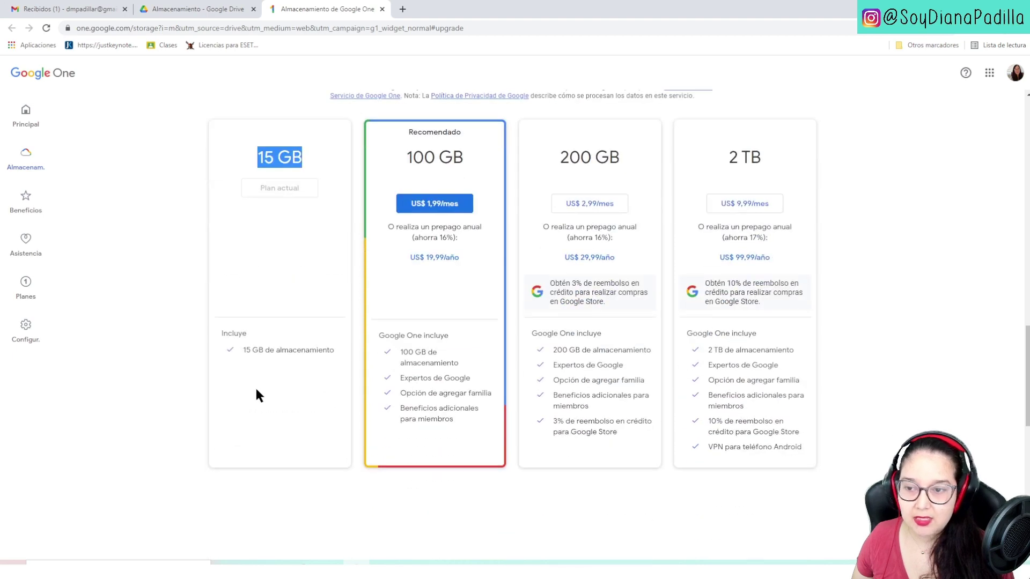
Step: Examine the storage details for how much space Google Drive, Gmail and Google Fotos each take up
scroll(293, 328, up, 12)
scroll(306, 334, up, 7)
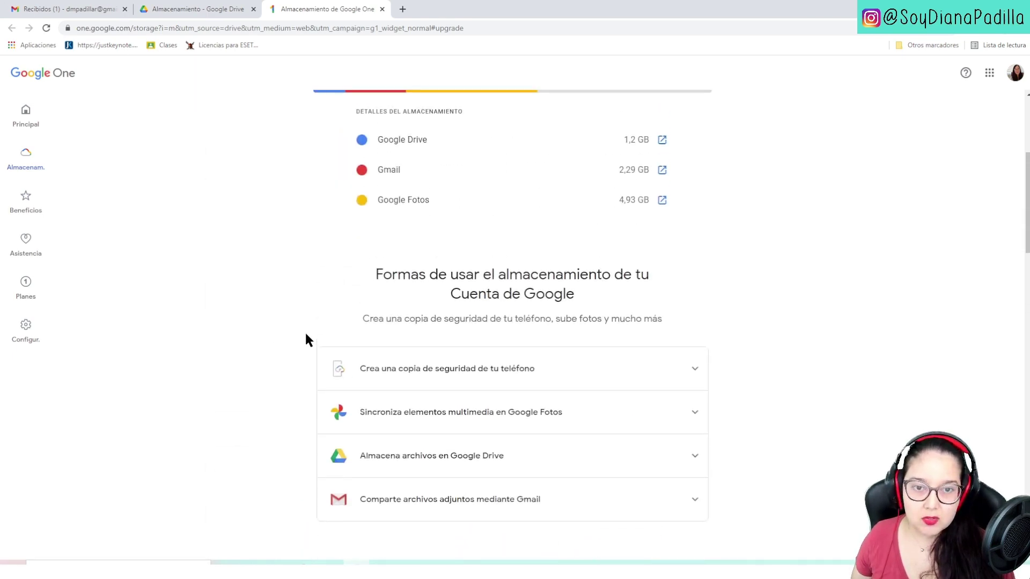
scroll(305, 335, down, 4)
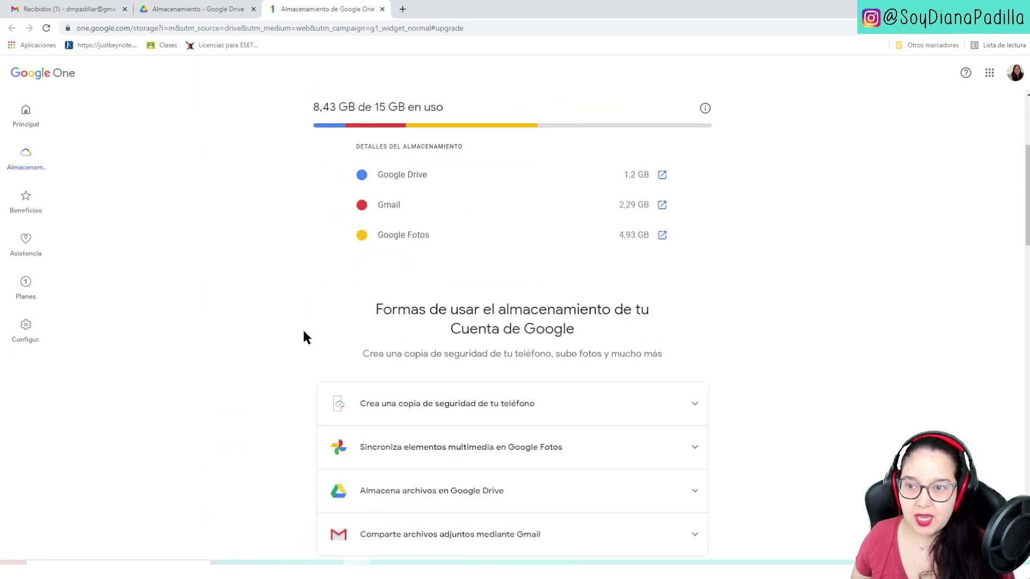
scroll(302, 332, up, 4)
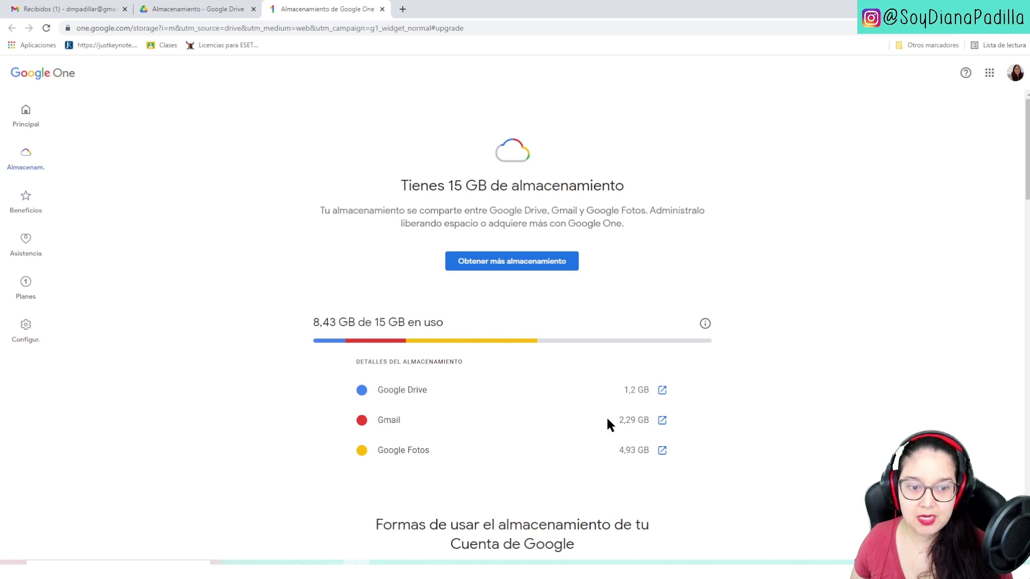
drag(620, 423, 655, 421)
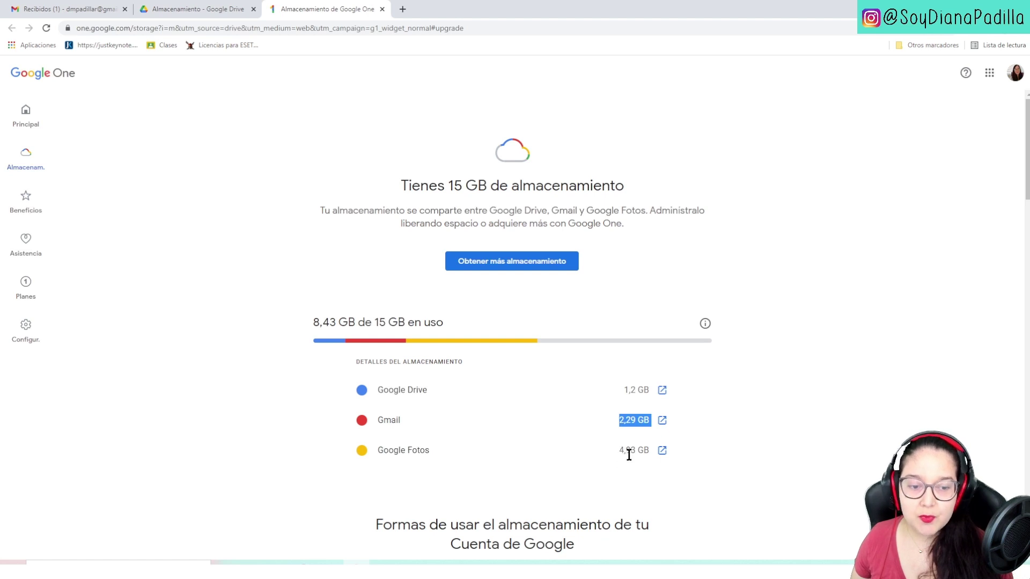
click(562, 457)
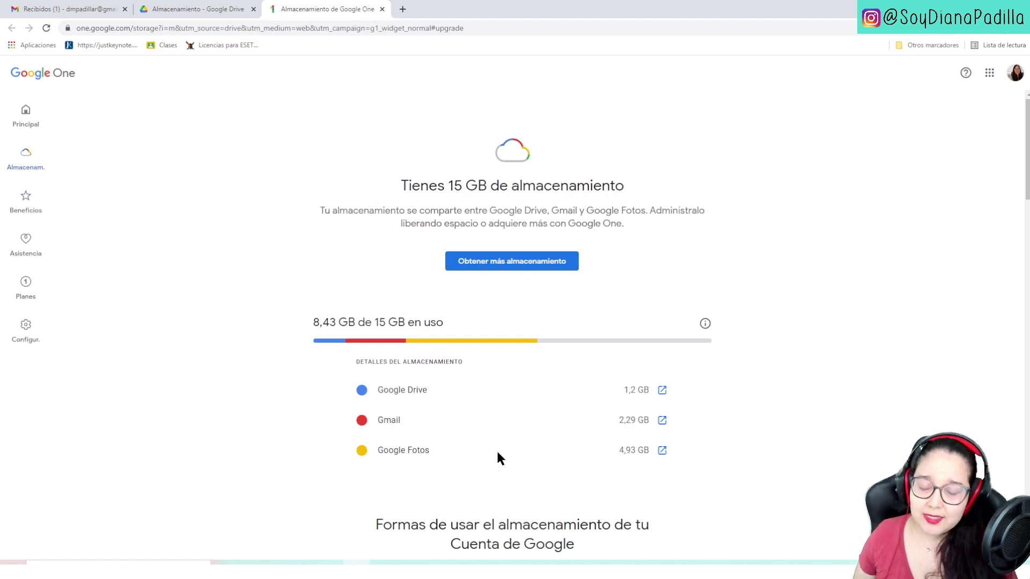
Step: Open Google Fotos from the storage details and browse the photos and videos stored there
click(663, 452)
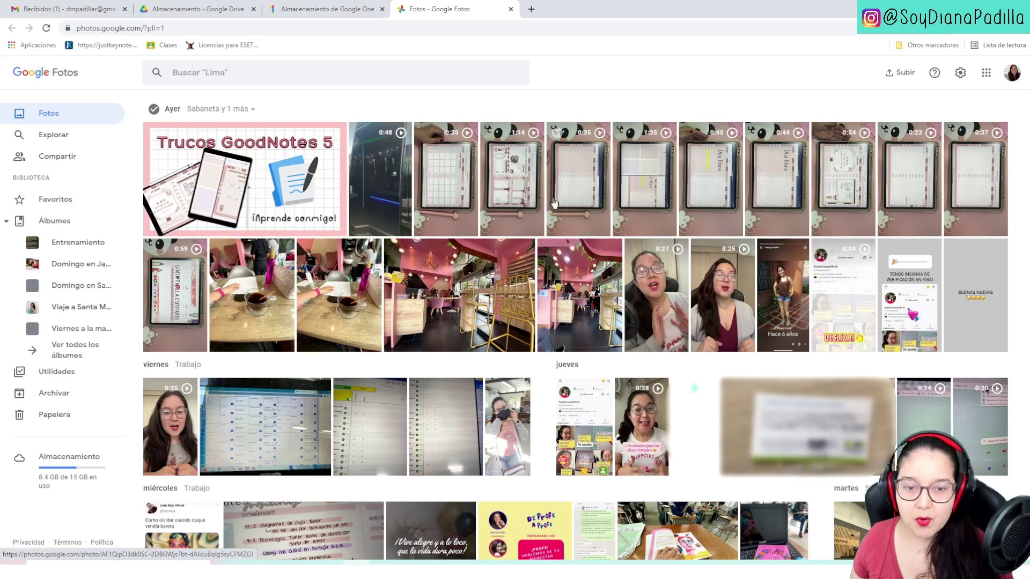
scroll(554, 248, down, 2)
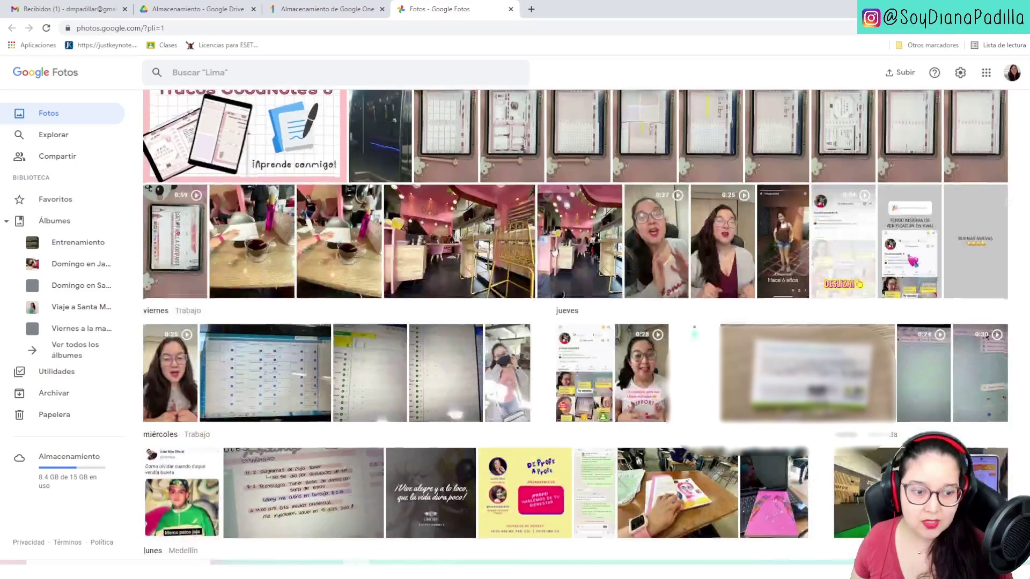